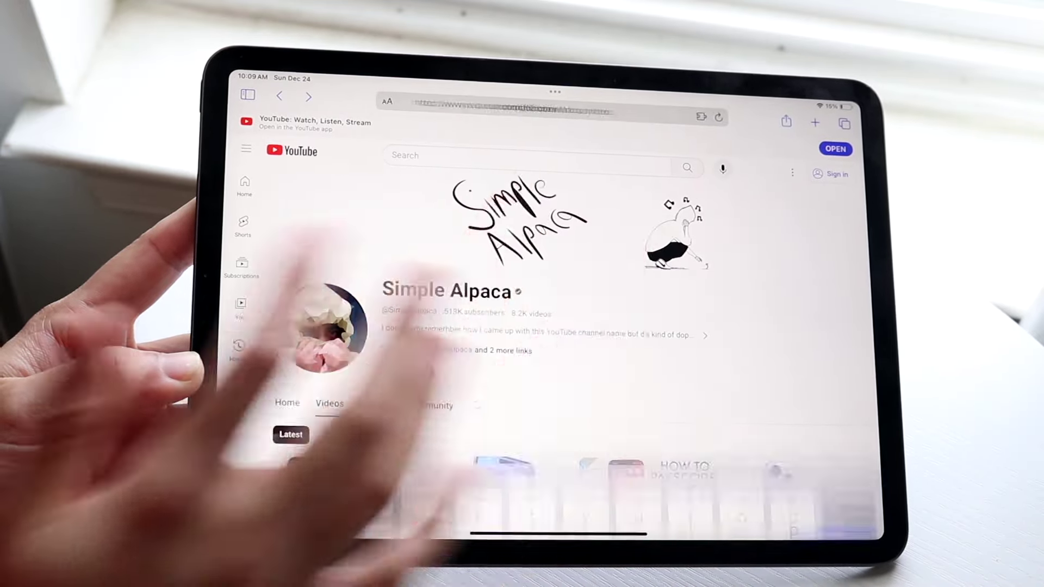
Search Google for 'create apple id' from the Safari address bar
click(560, 110)
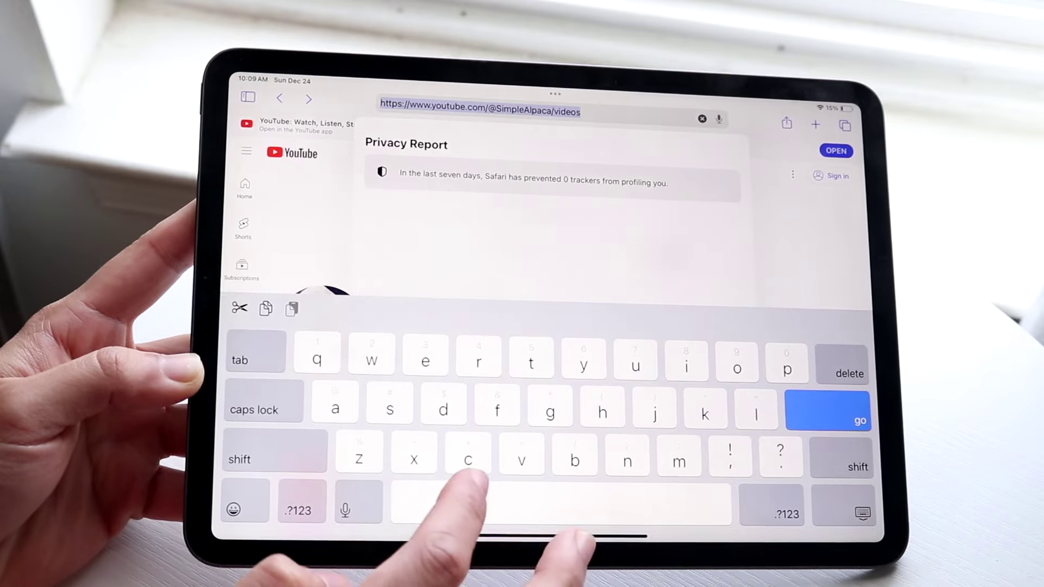
text(create app)
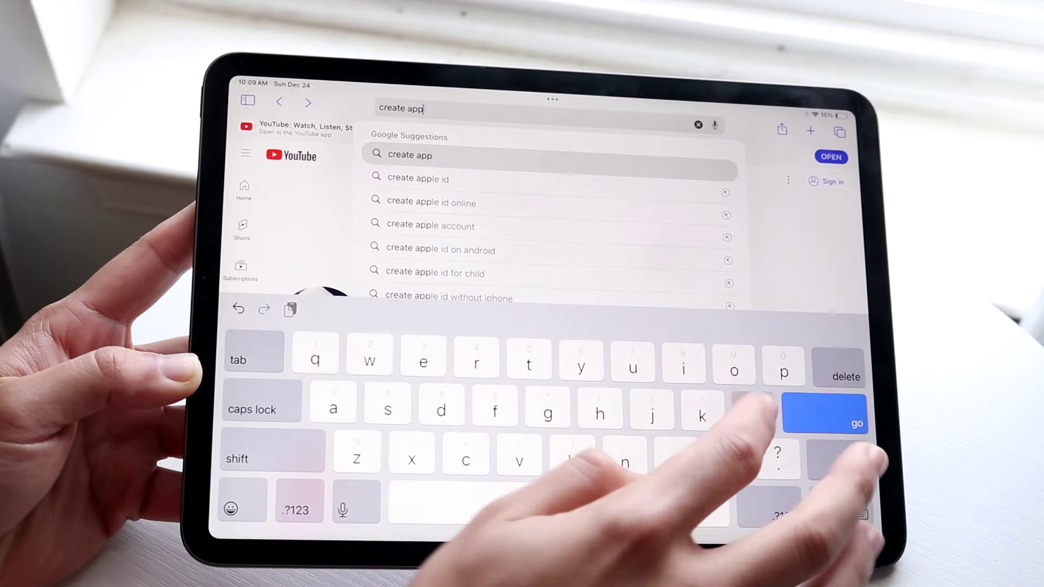
text(le id)
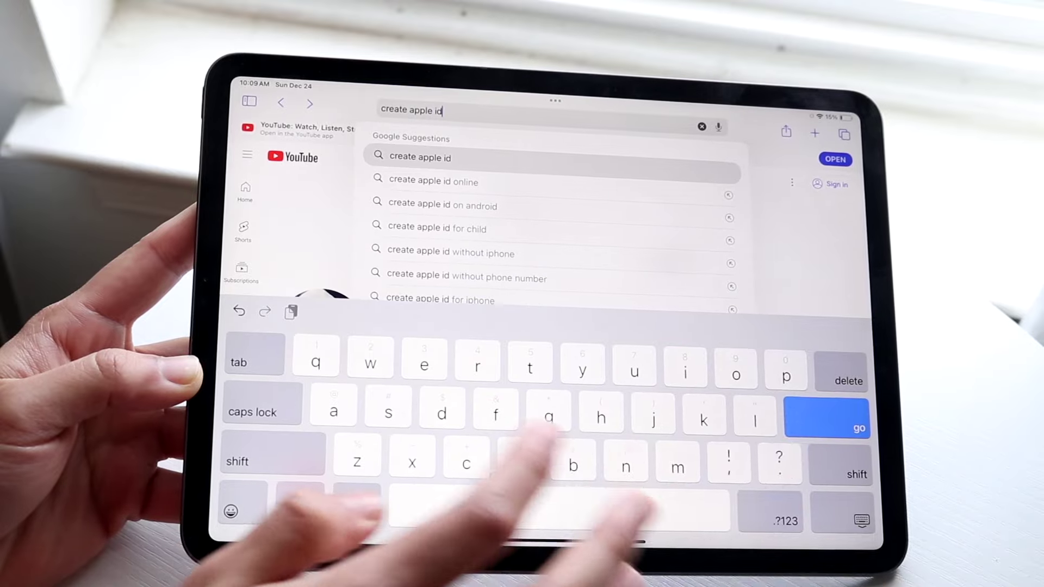
key(Return)
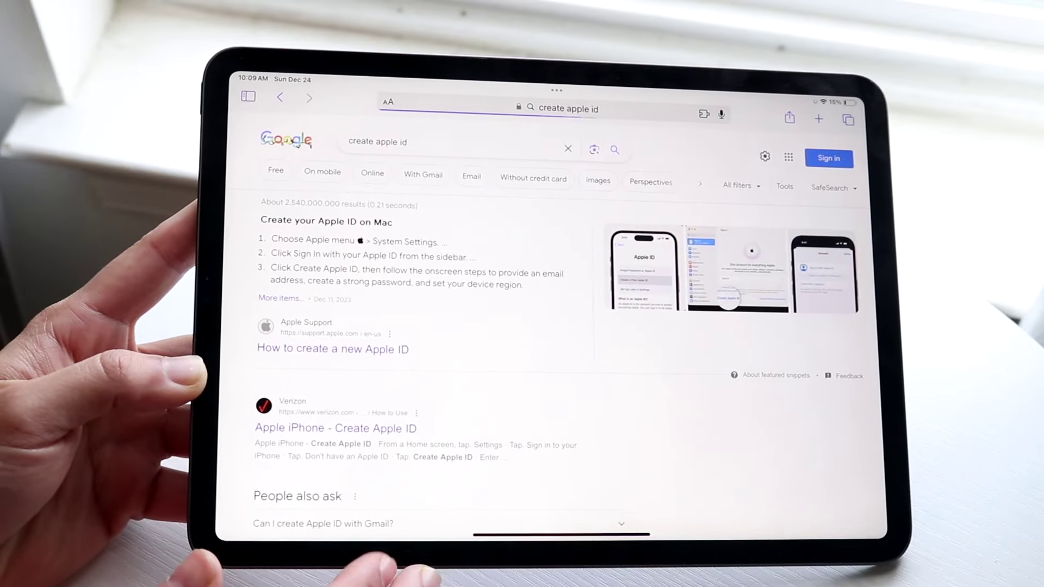
scroll(522, 408, down, 5)
scroll(408, 489, down, 3)
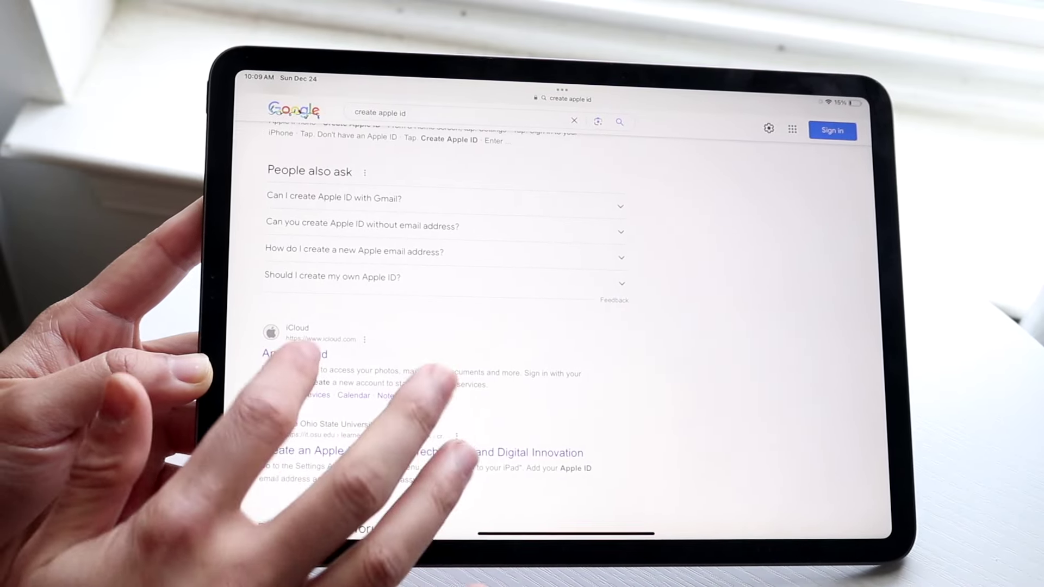
Open the Apple iCloud search result and go to its Sign In page
click(291, 356)
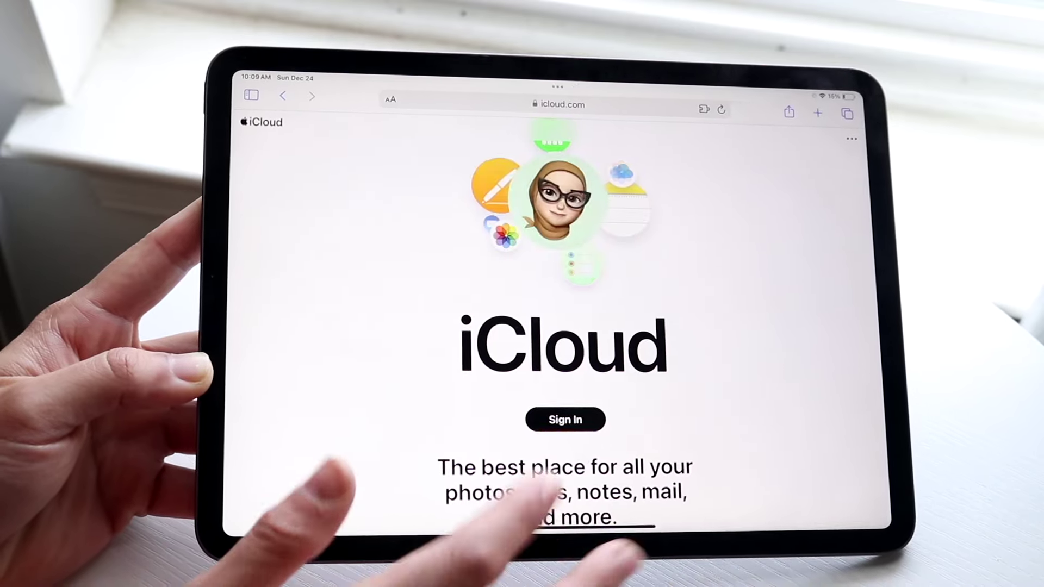
click(567, 426)
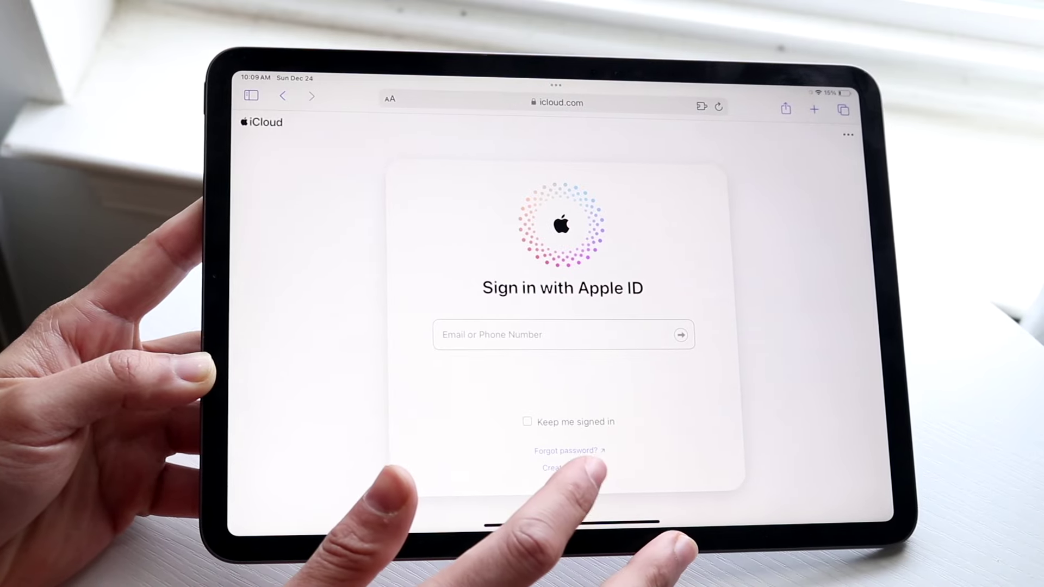
Choose Create Apple ID on the iCloud sign-in page
click(579, 468)
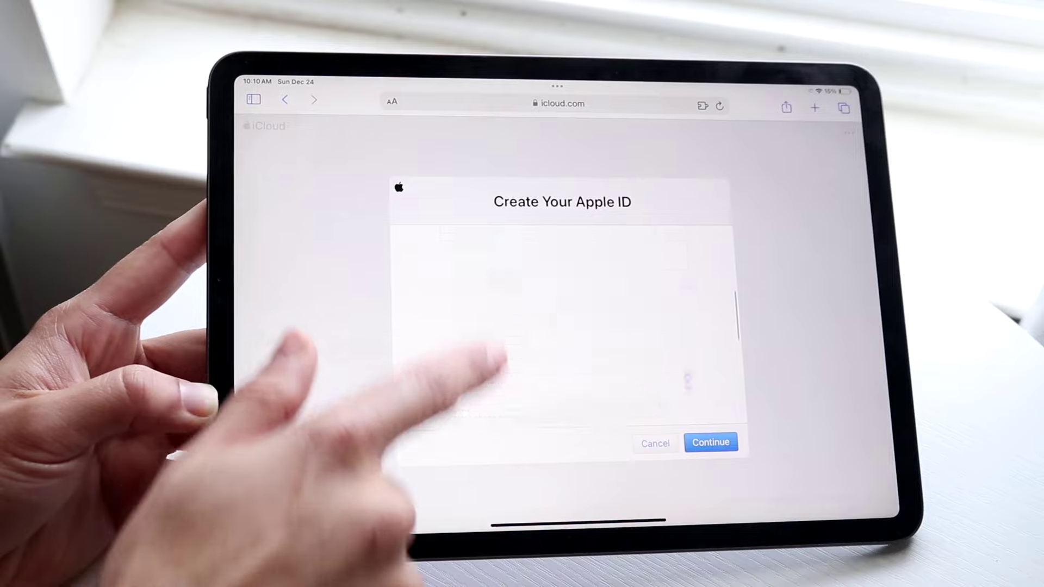
scroll(563, 327, down, 3)
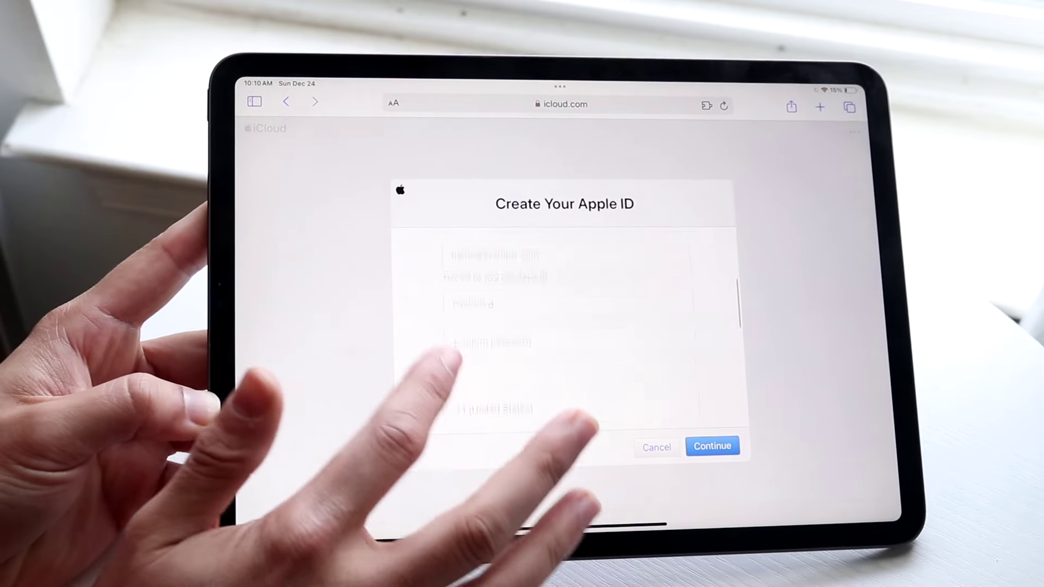
scroll(563, 343, down, 5)
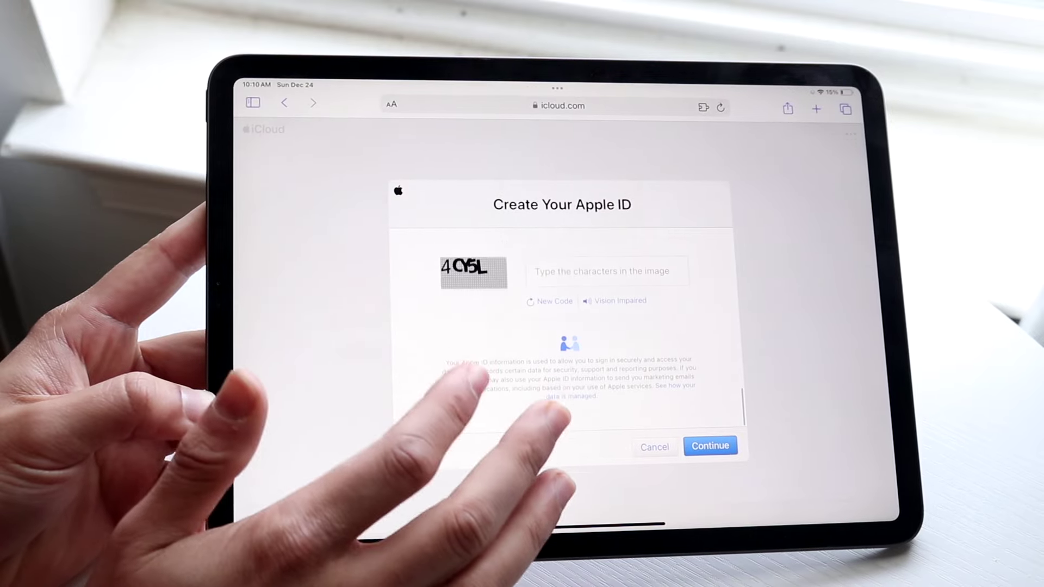
scroll(563, 343, up, 8)
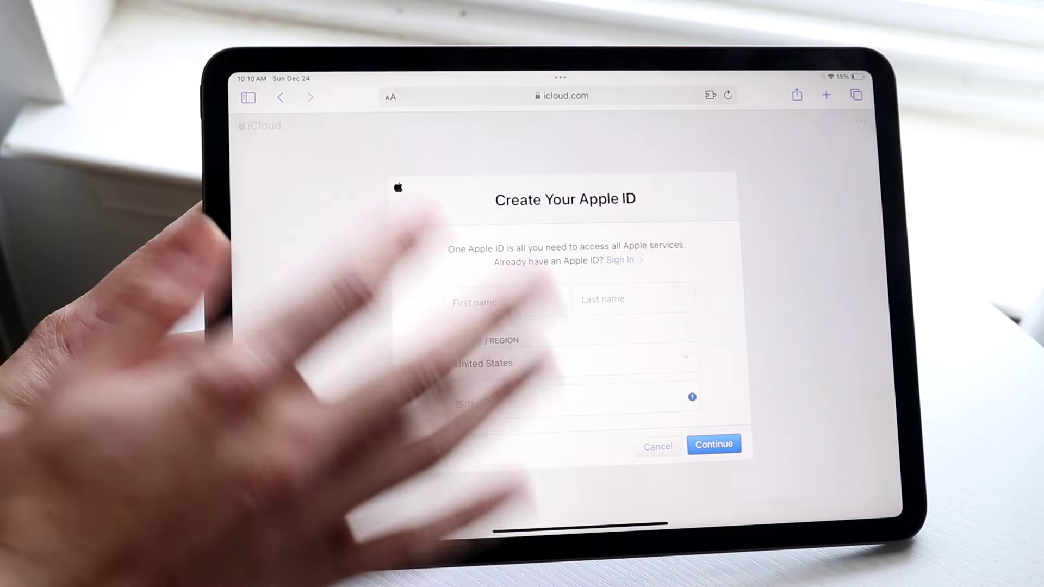
Leave Safari for the Home Screen and launch the Settings app
drag(579, 526, 579, 326)
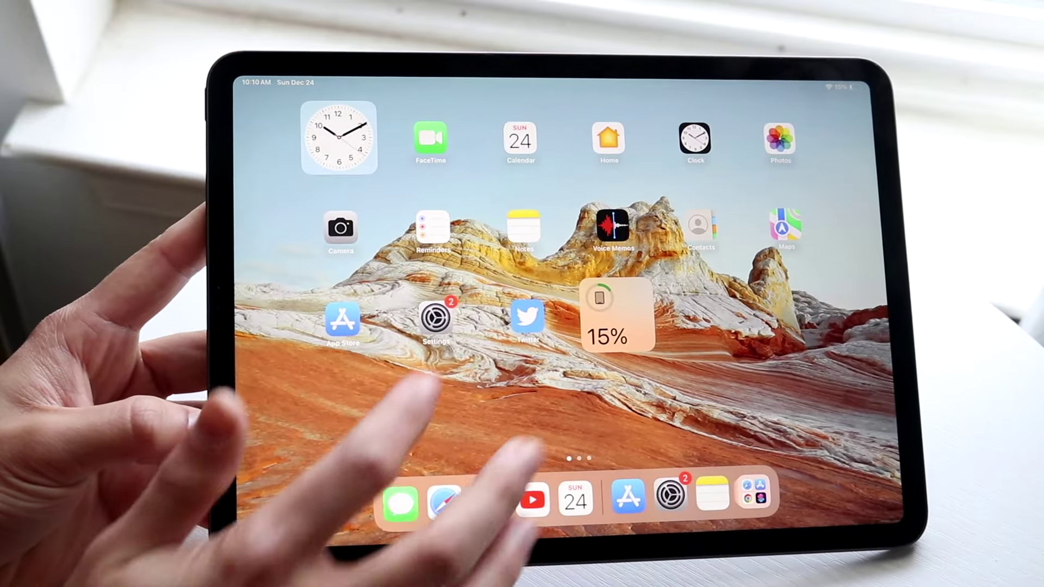
click(435, 321)
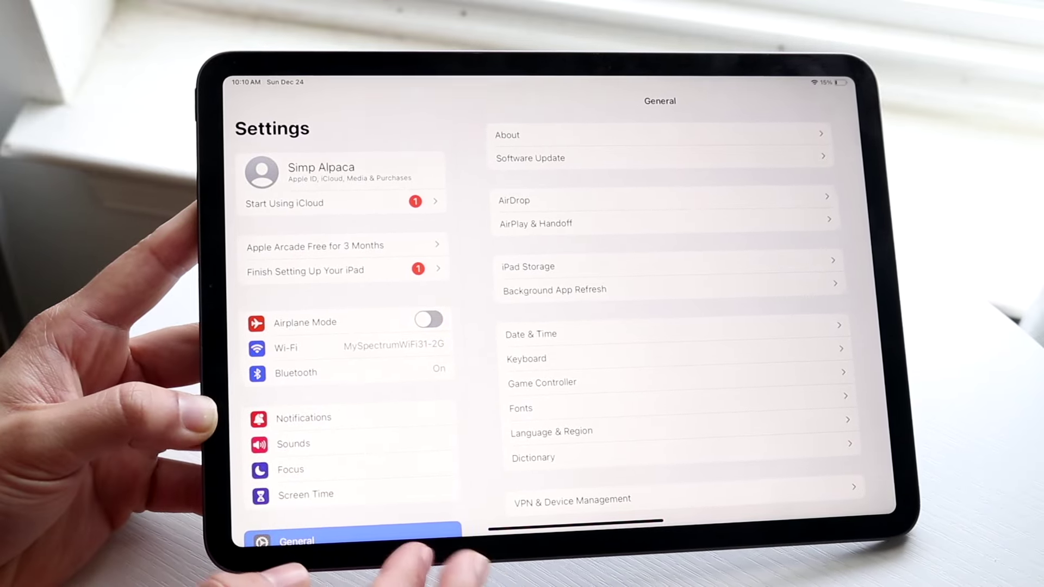
Swipe up from the home indicator to leave Settings
drag(583, 523, 583, 343)
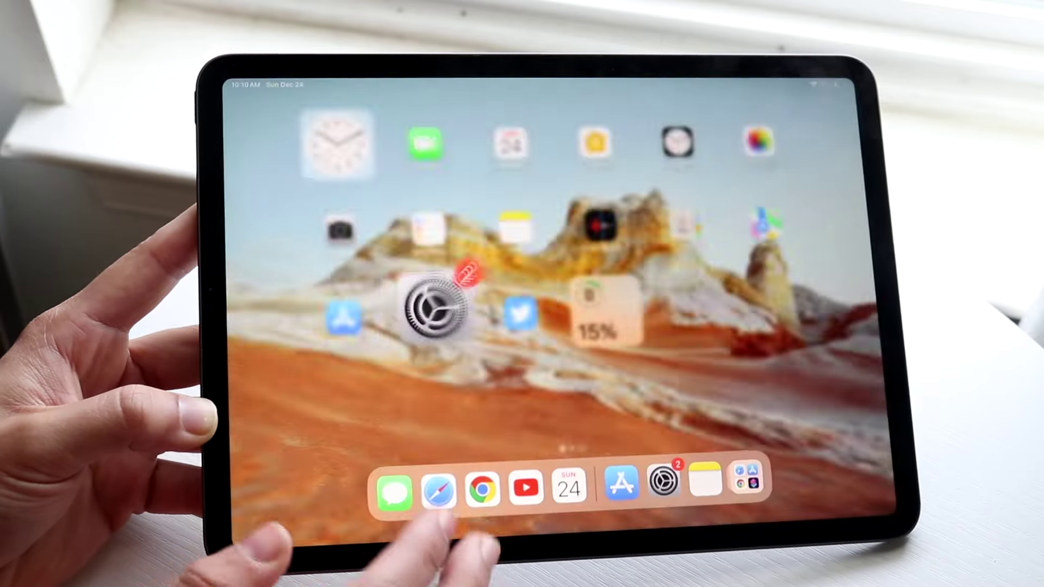